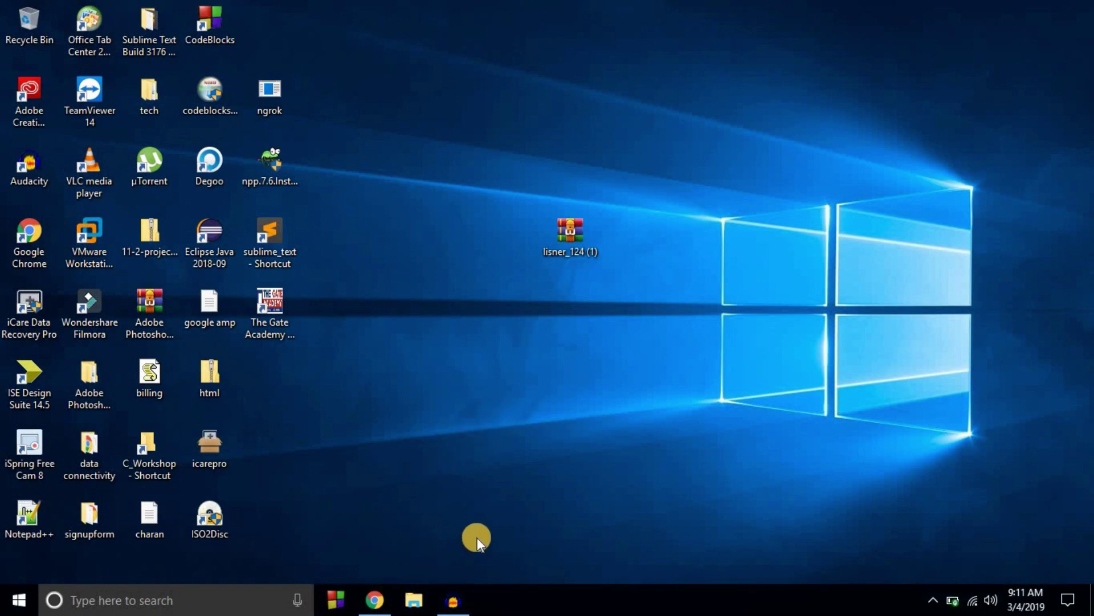
Open drive New Volume (F:) in File Explorer and check the extraction options for the cadence archive.
left_click(415, 598)
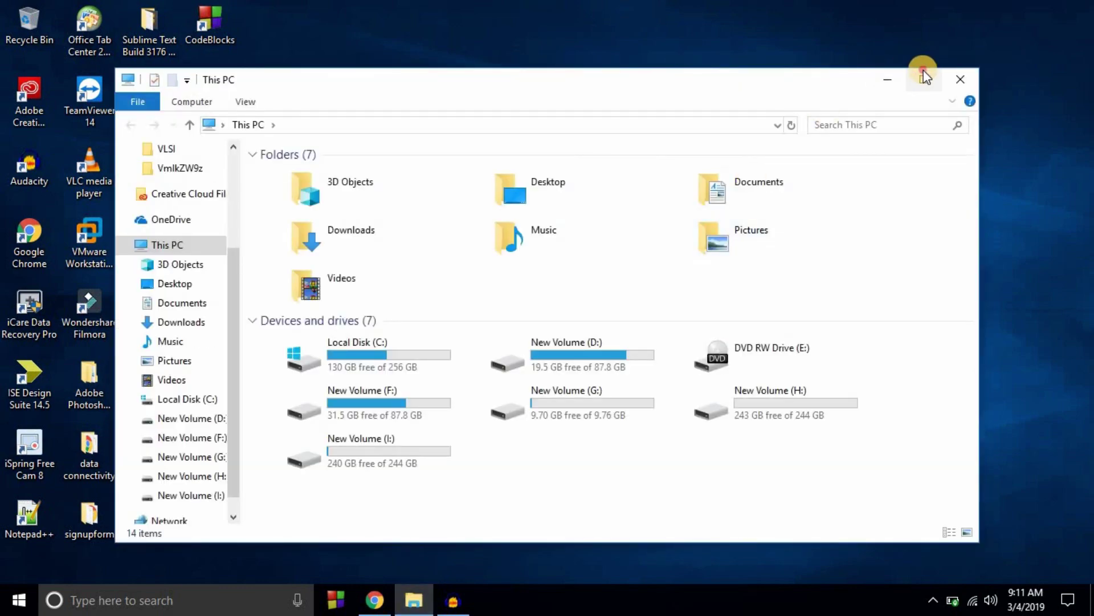
left_click(923, 72)
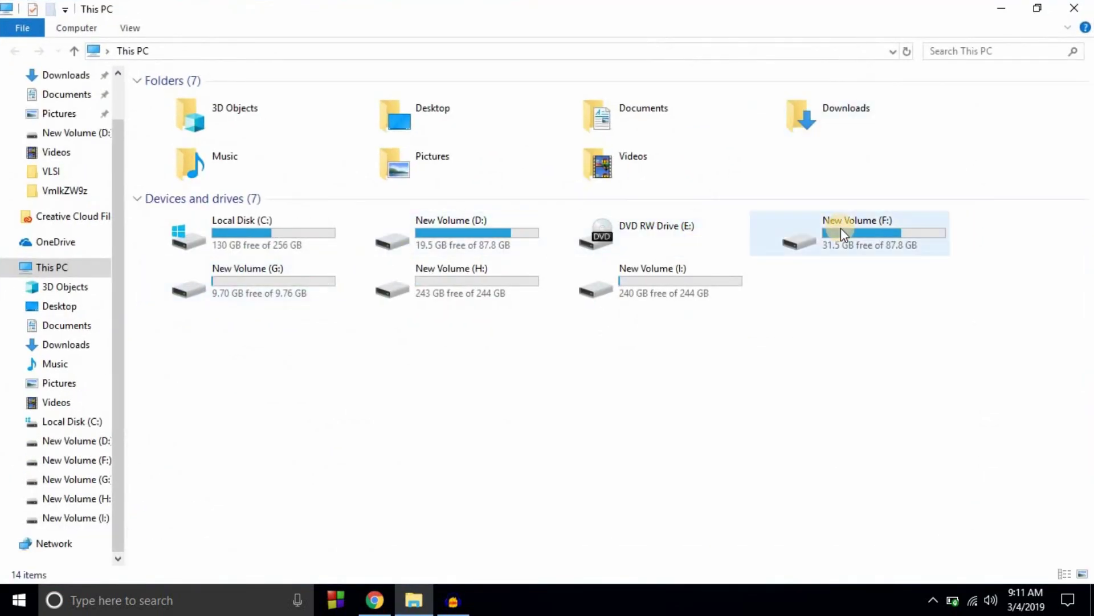
double_click(841, 227)
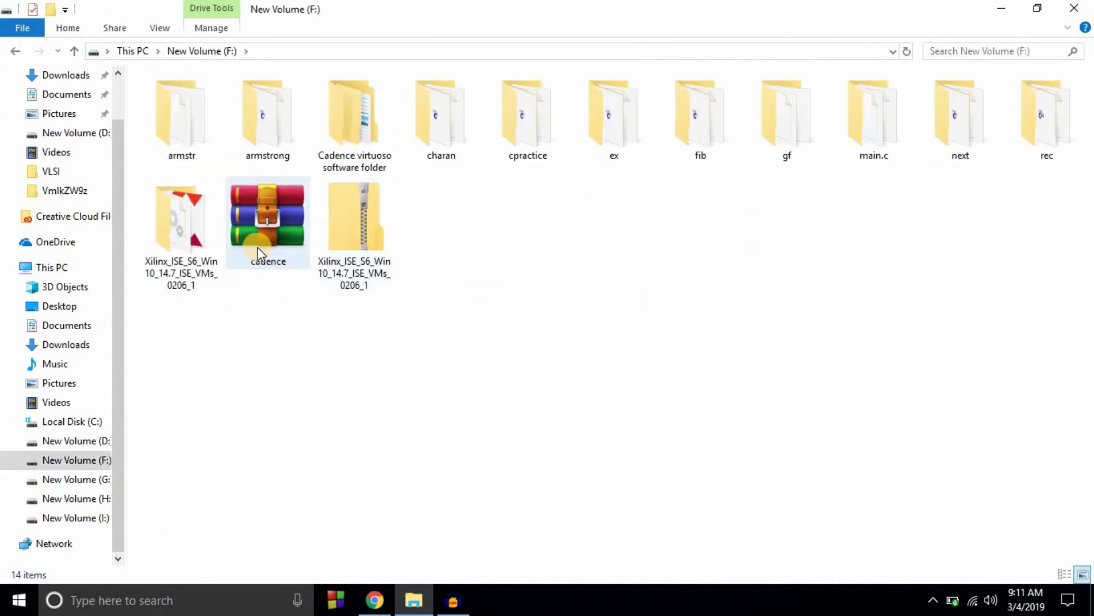
left_click(258, 249)
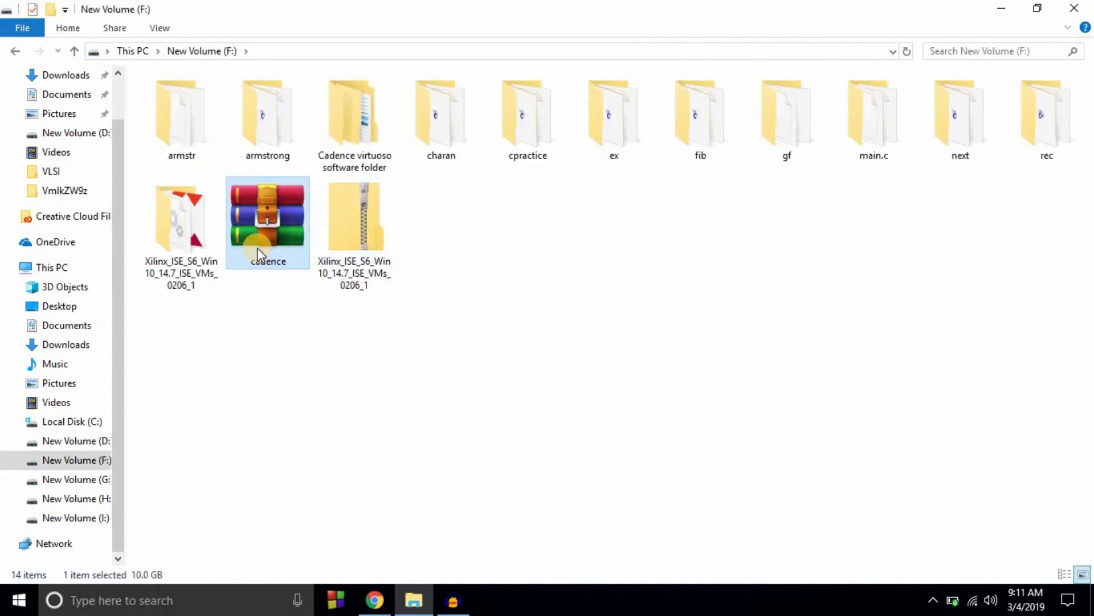
right_click(257, 247)
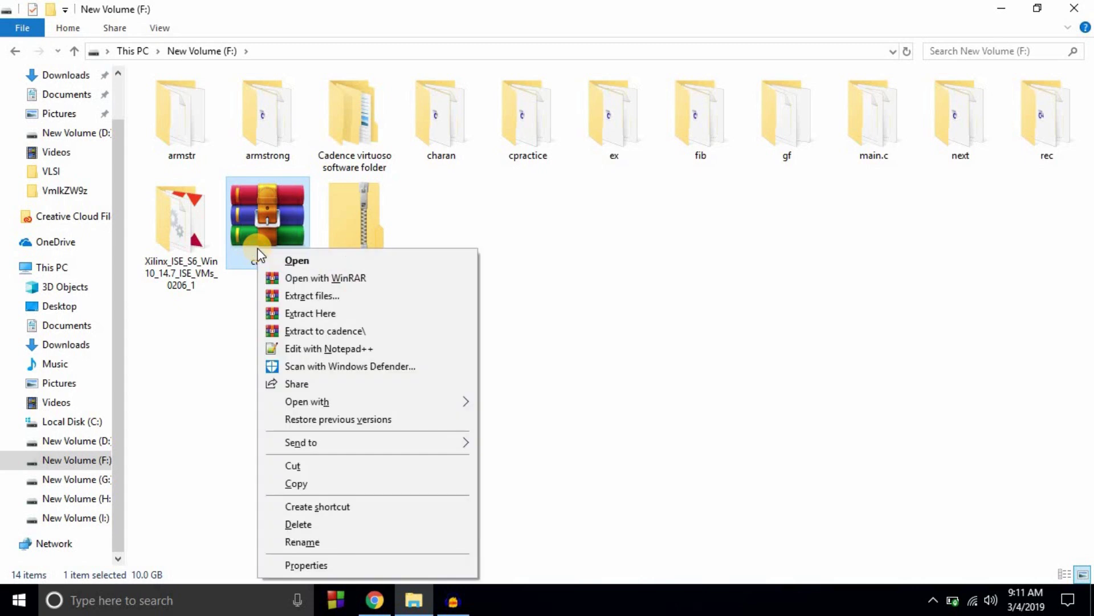
left_click(532, 307)
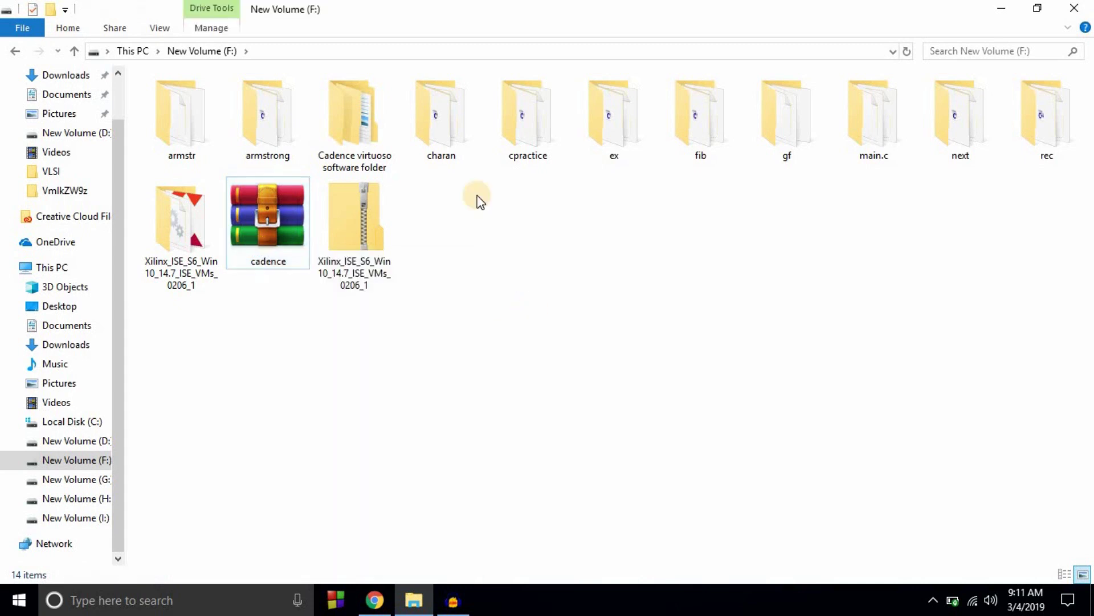
Examine the files in the VLSI folder inside Cadence virtuoso software folder, close the window and refresh the desktop.
double_click(351, 115)
double_click(181, 105)
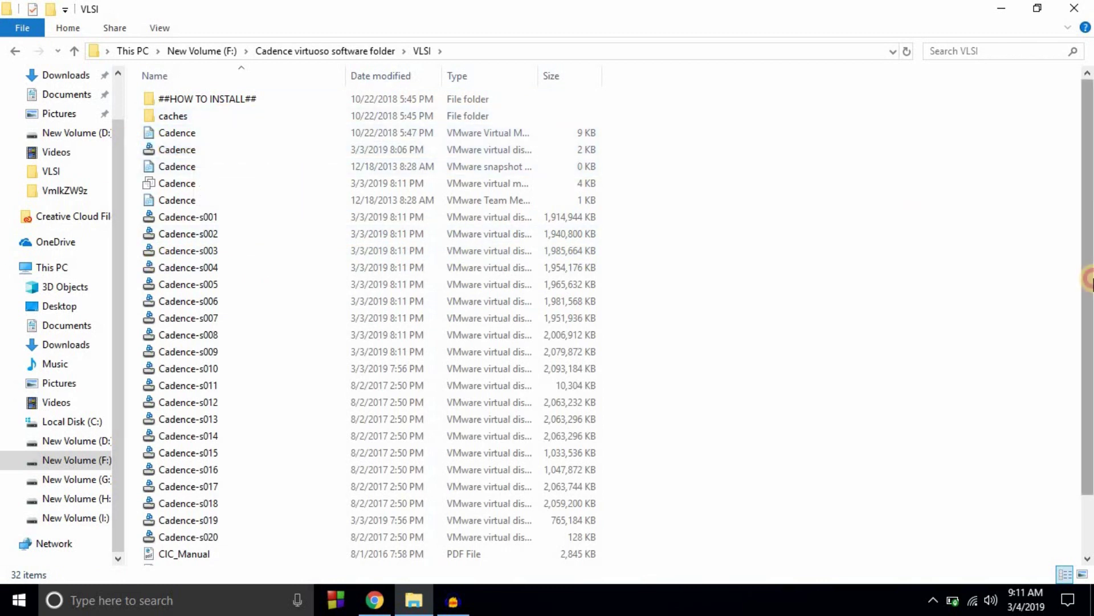
scroll(1043, 245, "down", 2)
scroll(1043, 185, "up", 2)
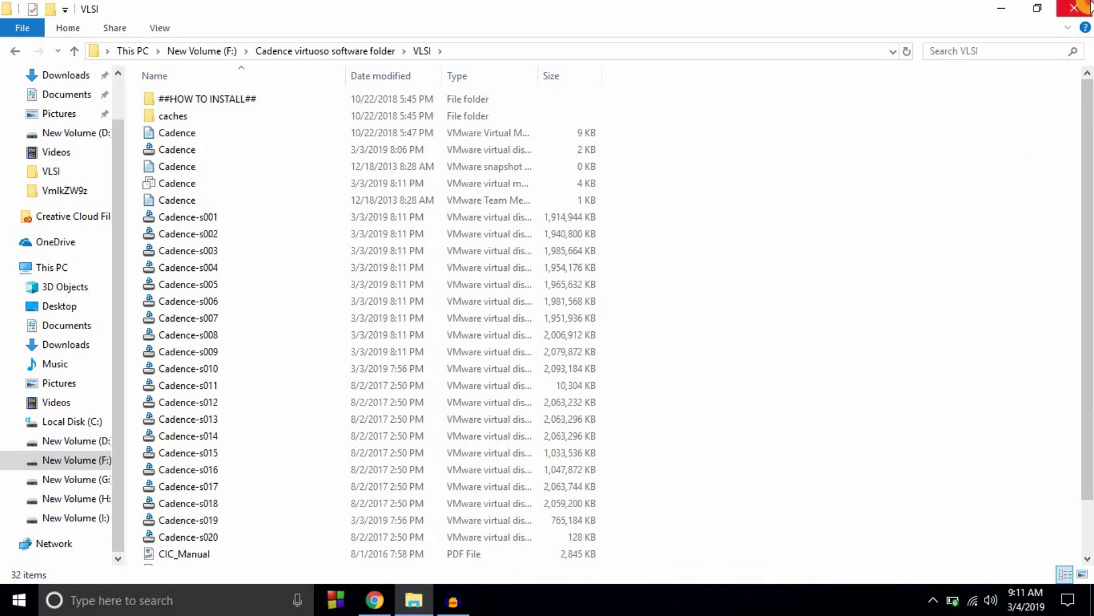
left_click(1074, 8)
right_click(813, 108)
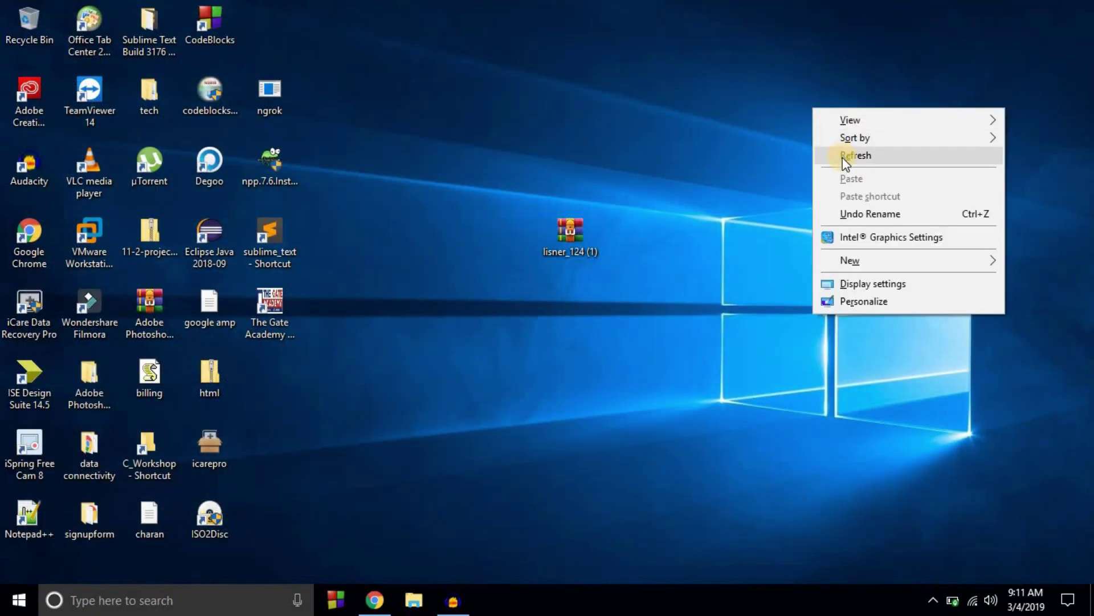
left_click(840, 155)
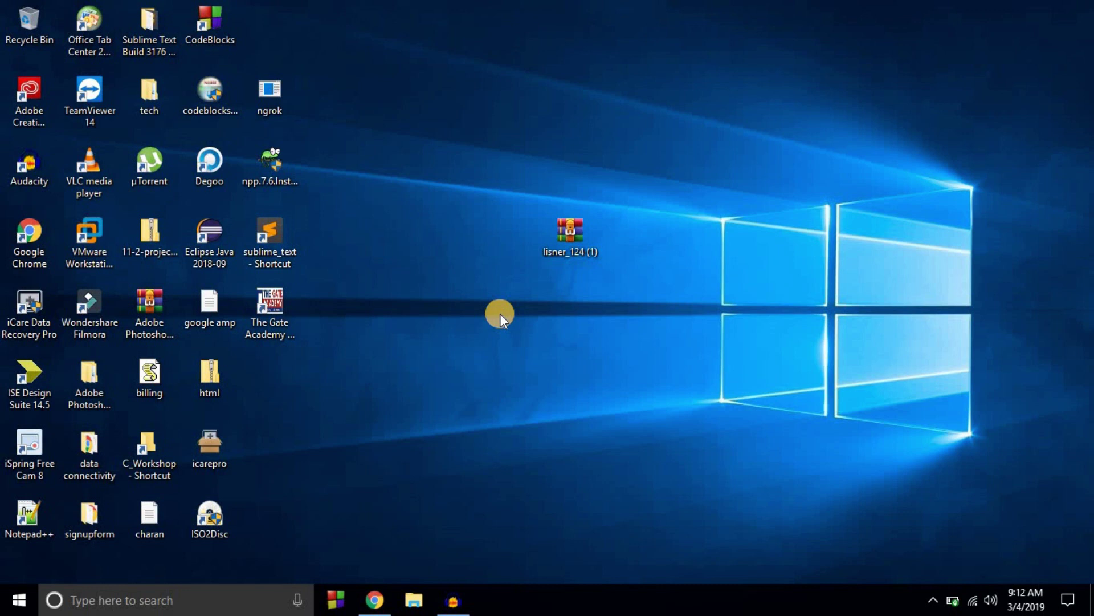
Move the VMware Workstation Pro shortcut to the empty area of the desktop and launch VMware Workstation.
left_click(75, 242)
left_click_drag(168, 242, 451, 192)
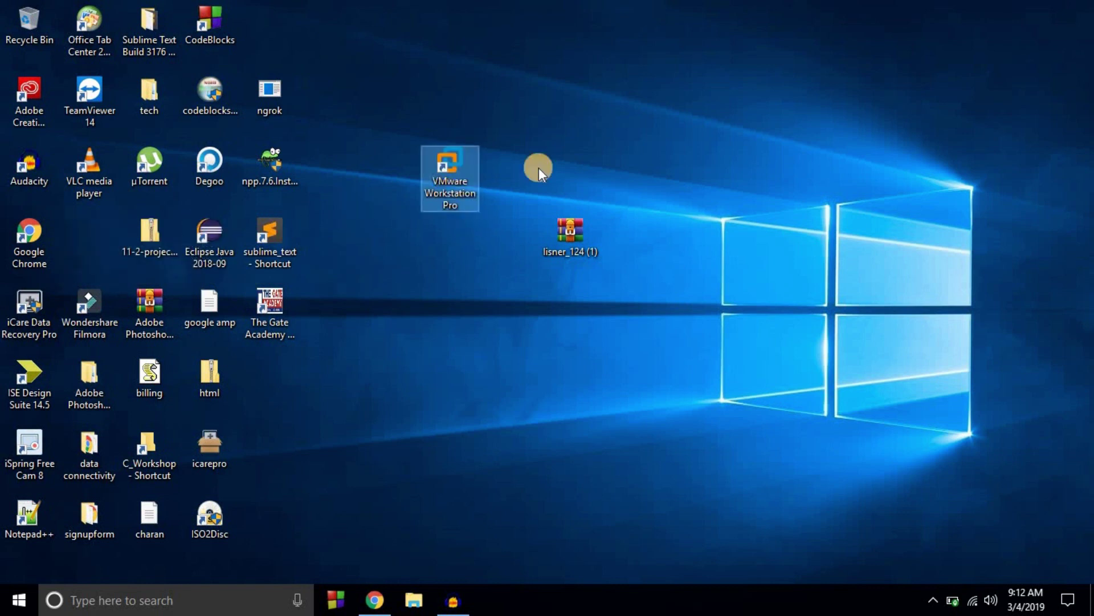
right_click(621, 134)
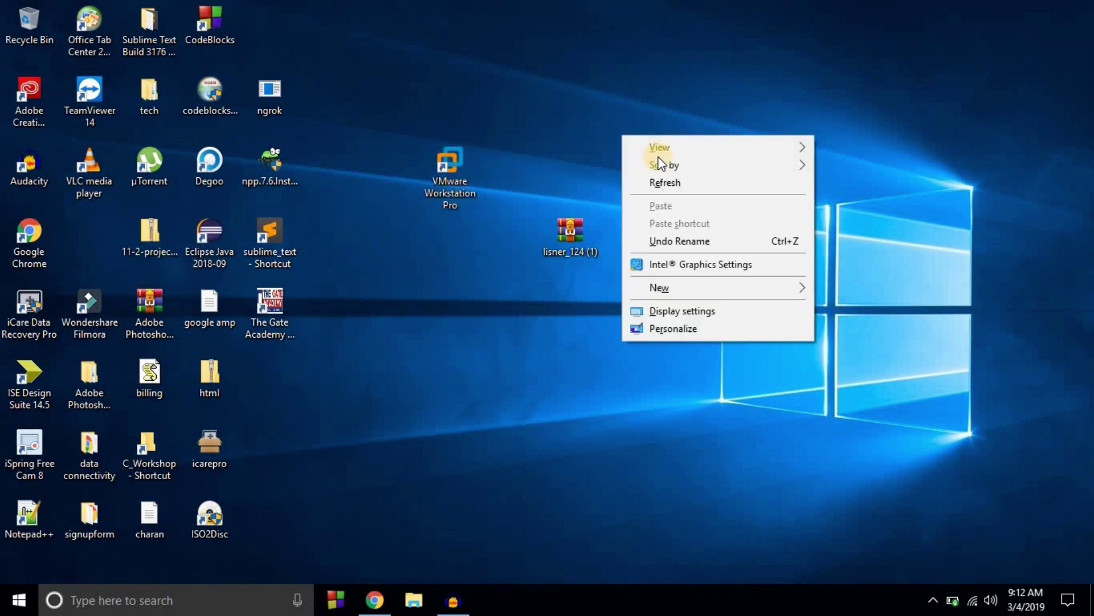
left_click(683, 182)
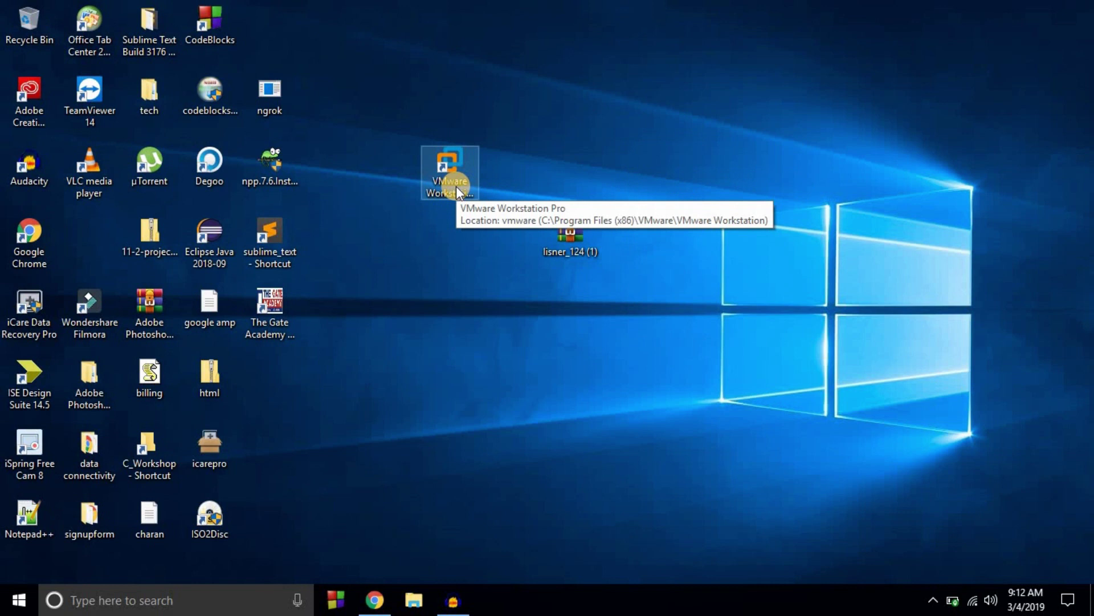
double_click(456, 191)
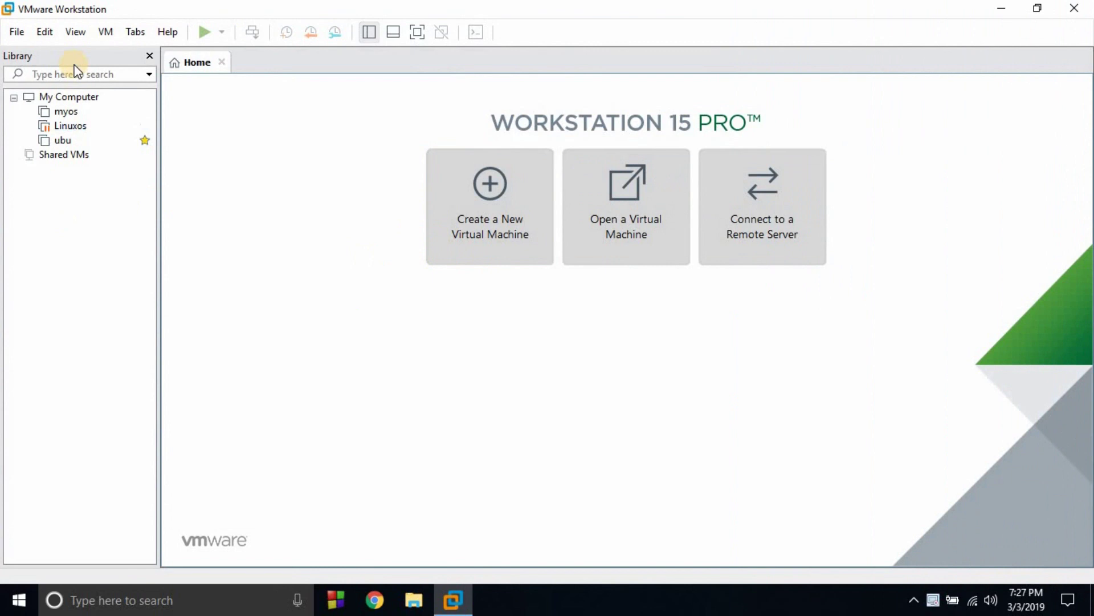
Open the Cadence virtual machine file from the VLSI folder of the Getintopc Cadence Virtuoso folder on drive F:.
left_click(14, 31)
left_click(46, 90)
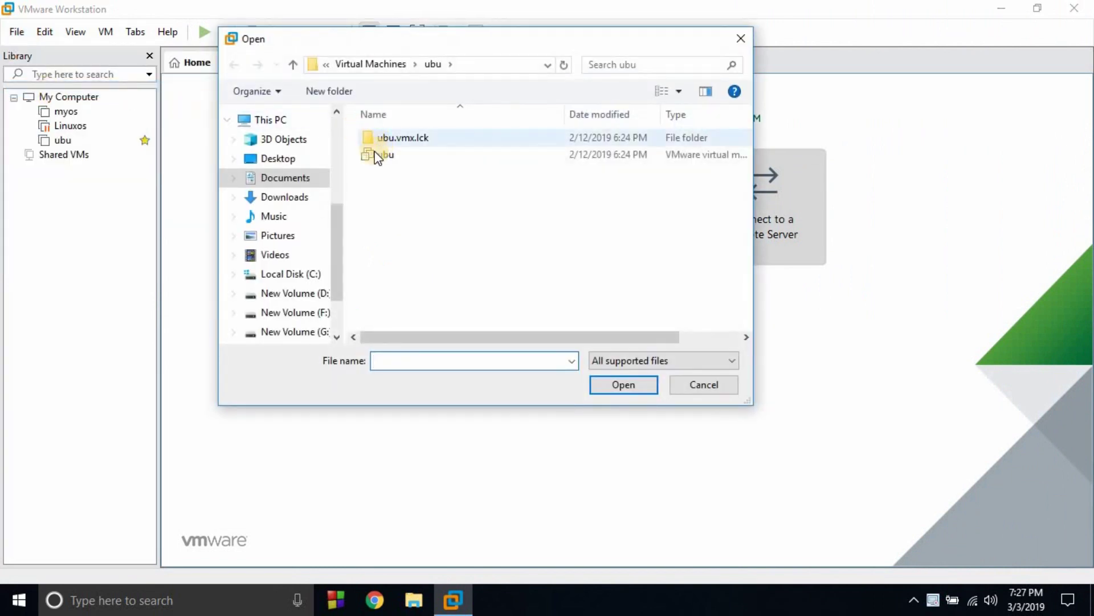
left_click(289, 312)
double_click(450, 143)
double_click(407, 142)
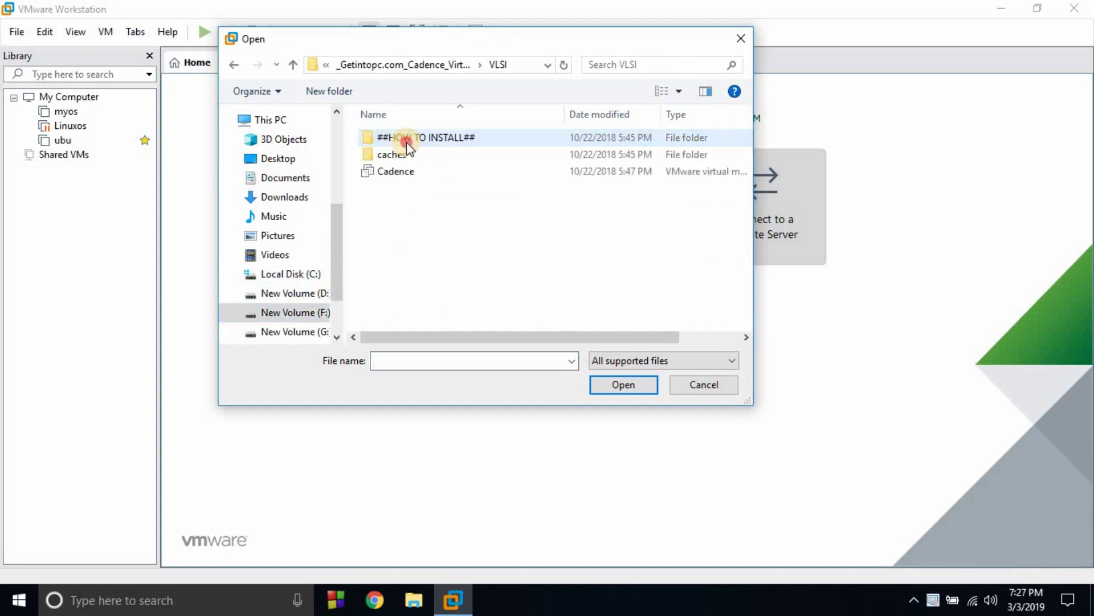
left_click(398, 178)
double_click(399, 181)
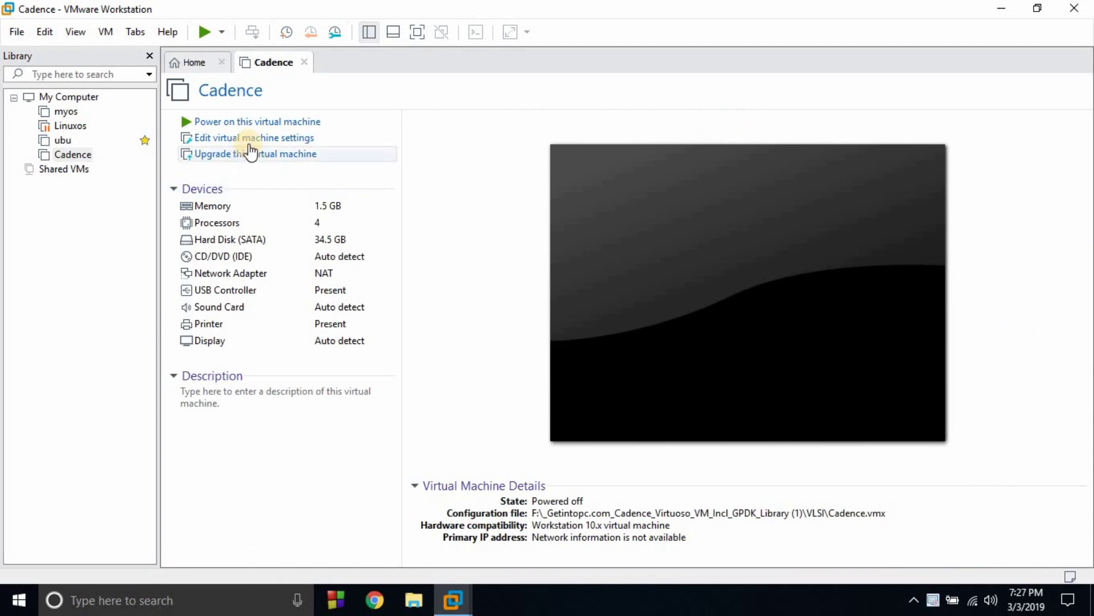
Open the Cadence virtual machine's settings and check the MAC address in the network adapter's advanced settings.
left_click(251, 142)
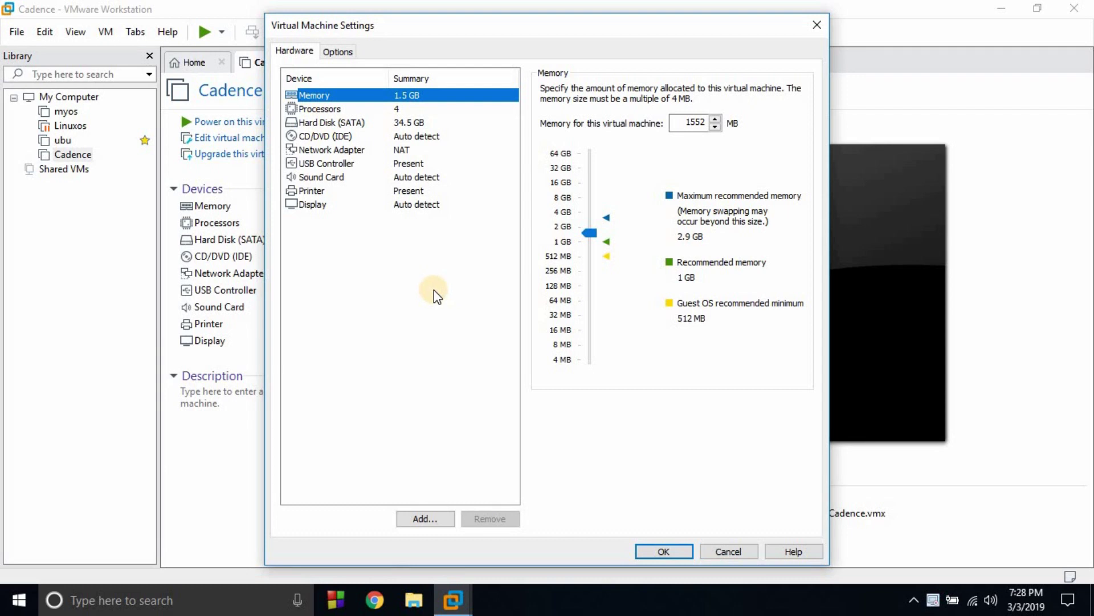
left_click(330, 148)
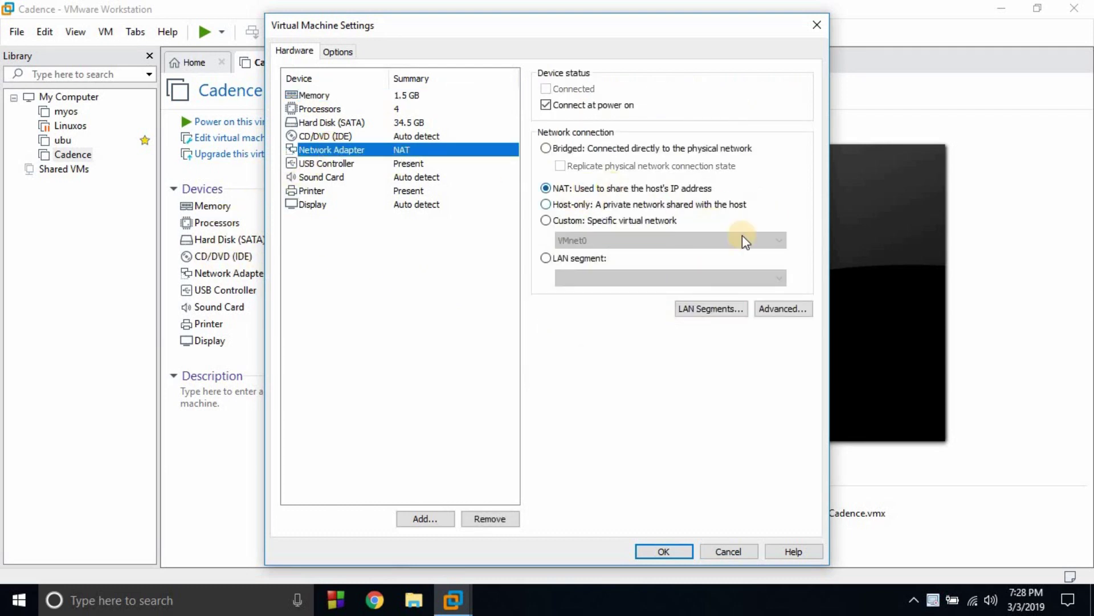
left_click(778, 309)
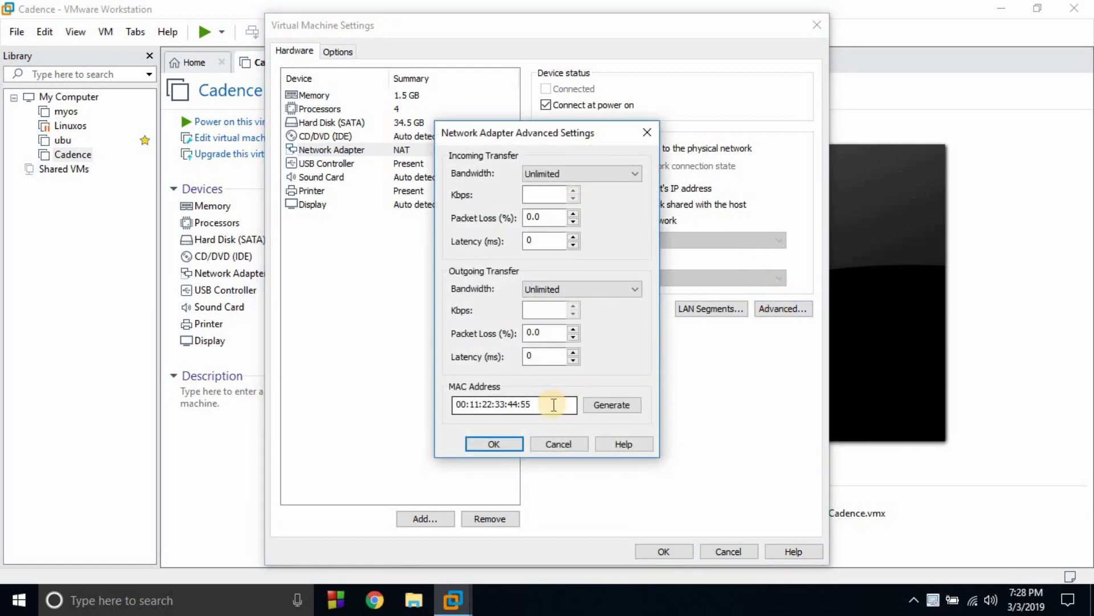
left_click_drag(554, 405, 421, 408)
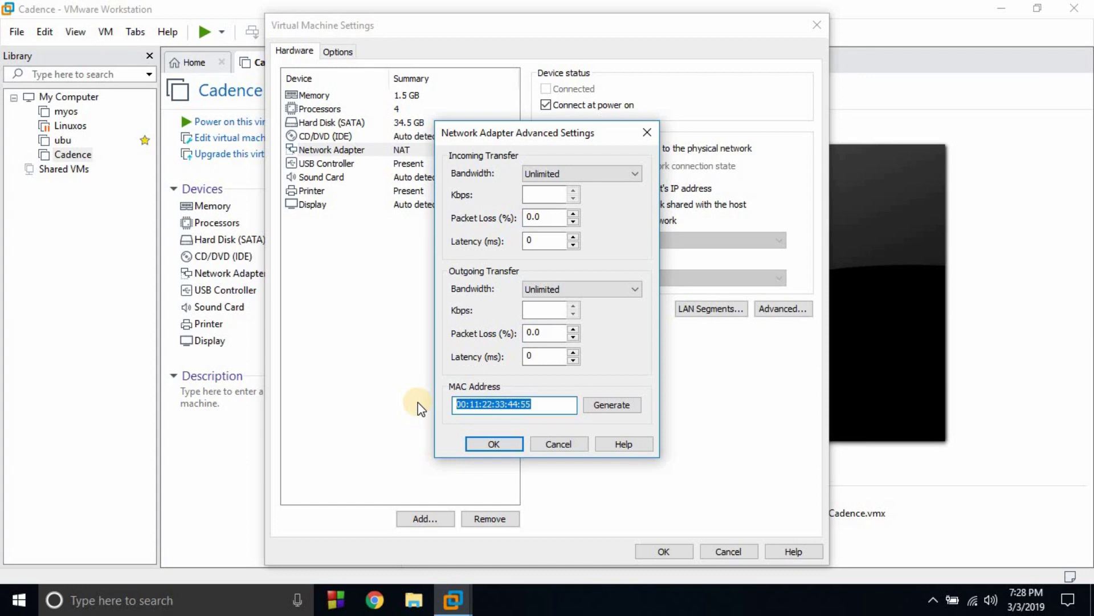
left_click(493, 444)
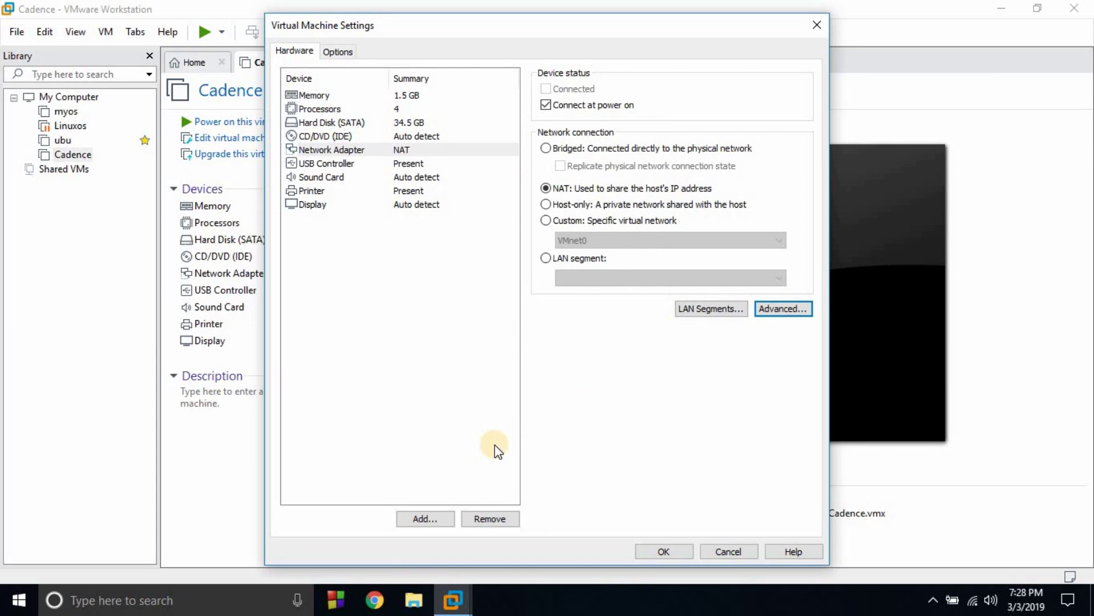
Review the virtual machine's memory, general, AutoProtect and guest isolation settings.
left_click(317, 94)
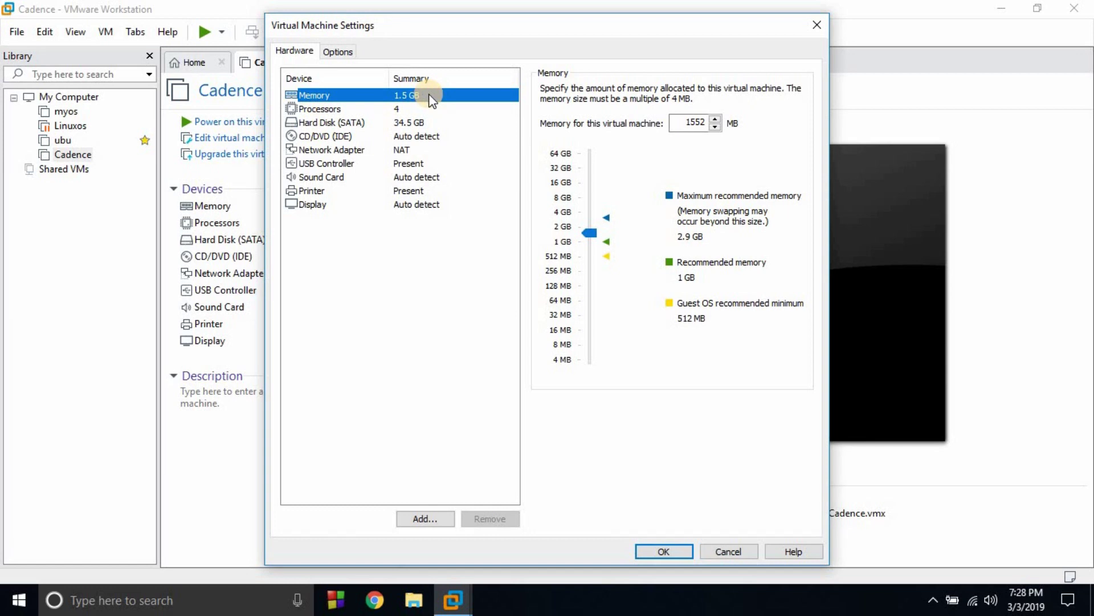
left_click(334, 52)
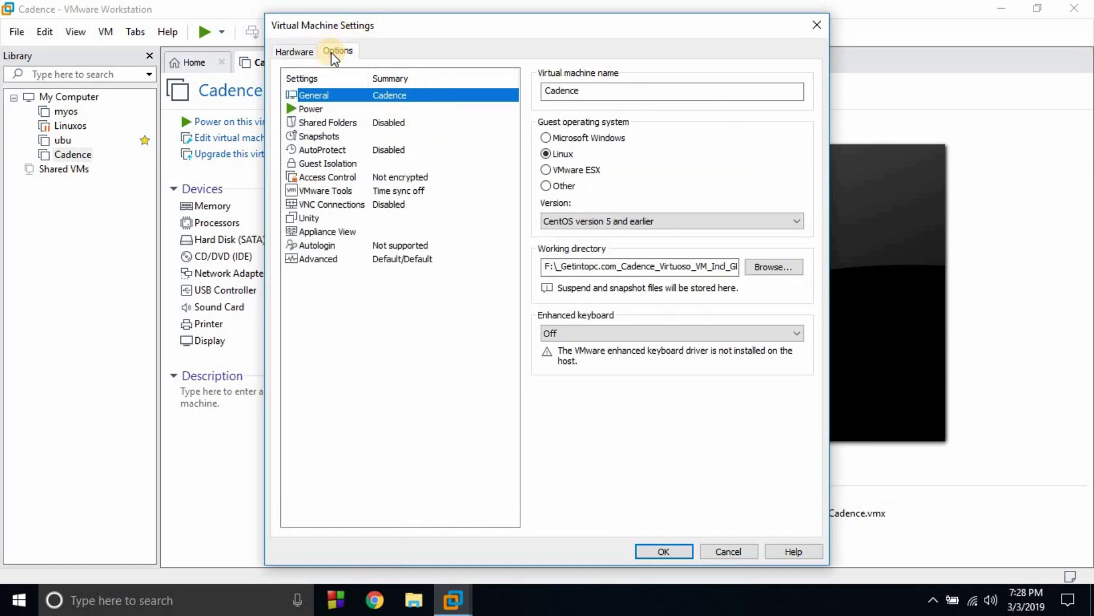
left_click(322, 149)
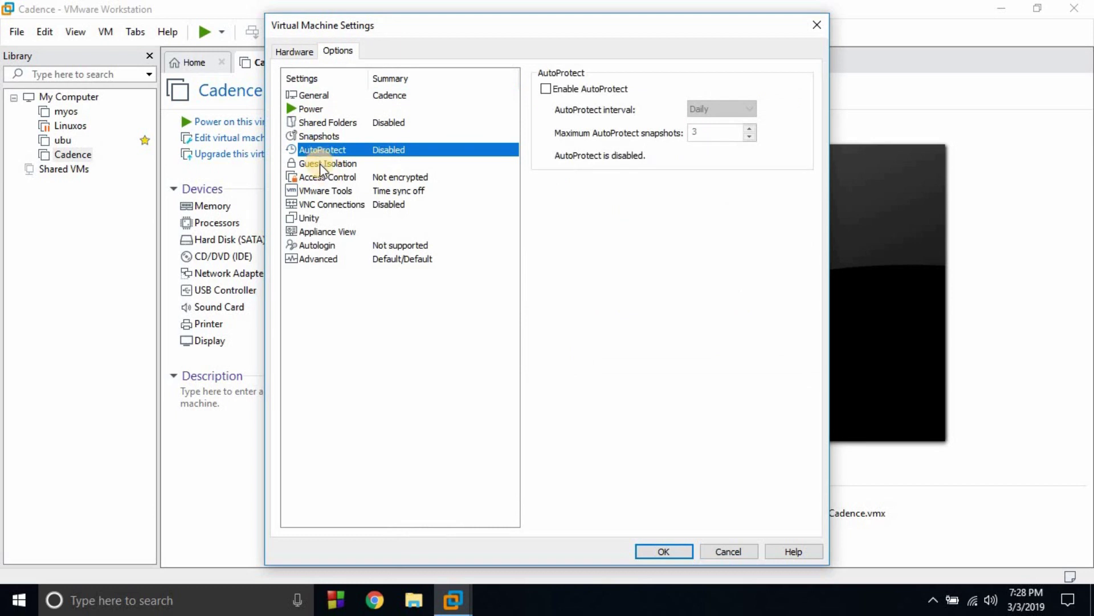
left_click(319, 165)
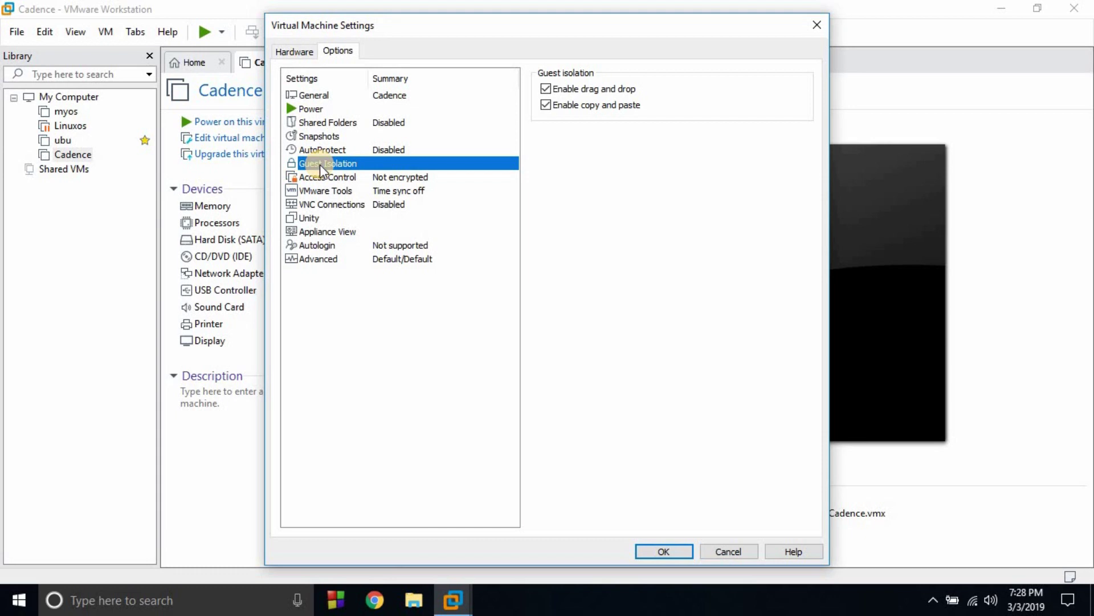
Set folder sharing for the Cadence virtual machine to Always enabled.
left_click(326, 126)
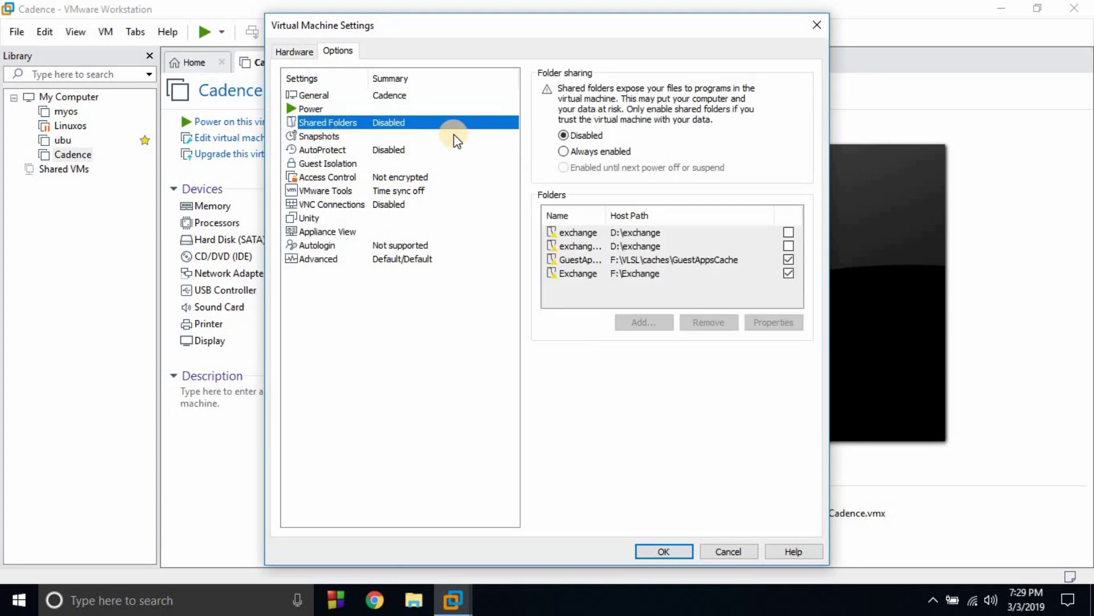
left_click(565, 151)
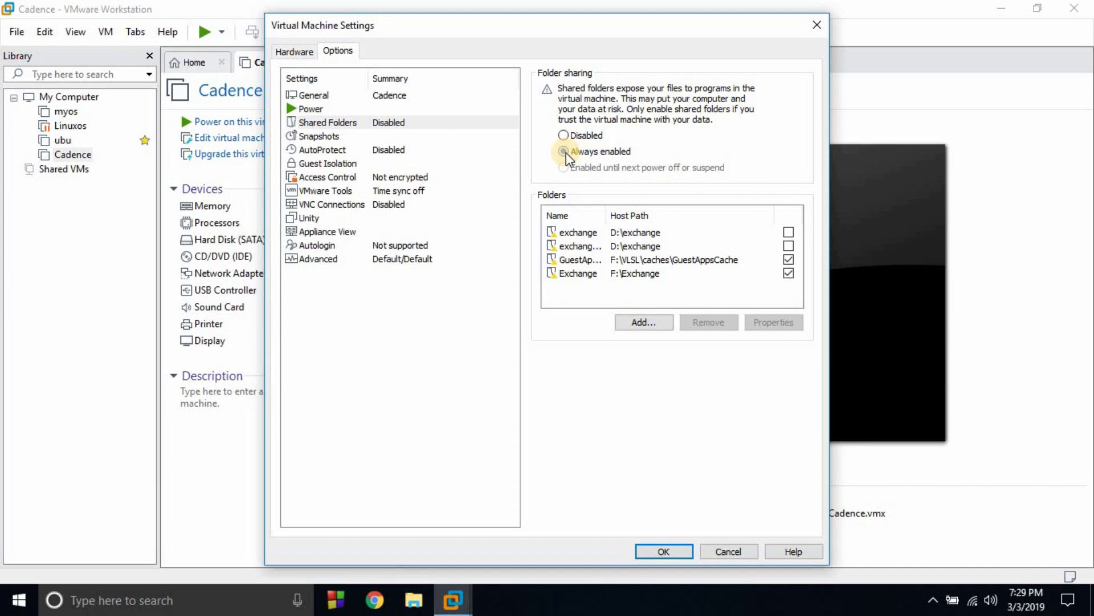
left_click(564, 152)
left_click(792, 234)
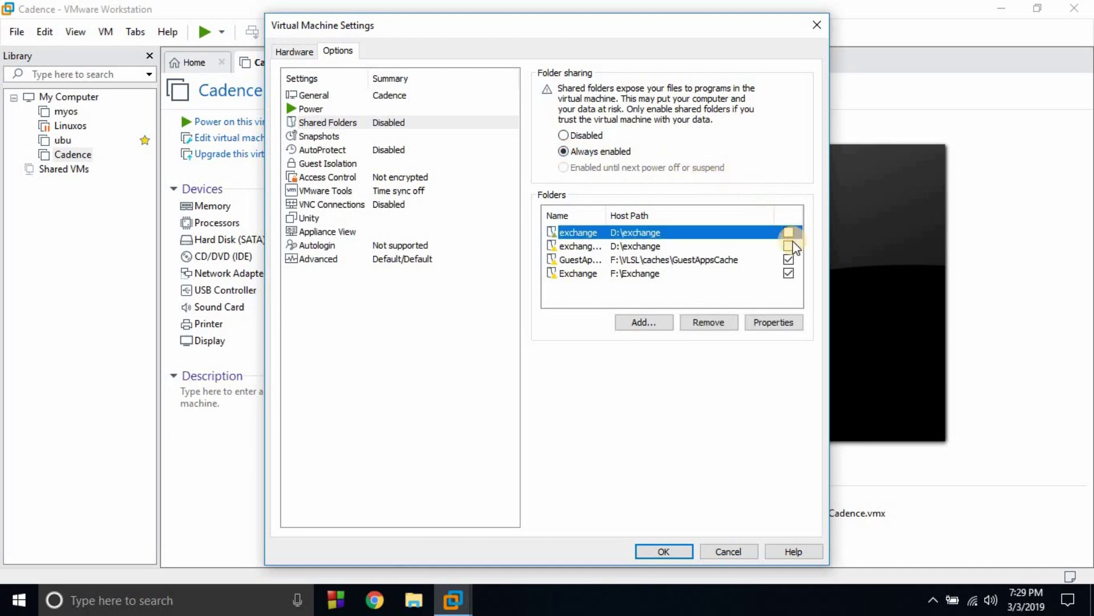
left_click(789, 246)
left_click(789, 232)
left_click(674, 550)
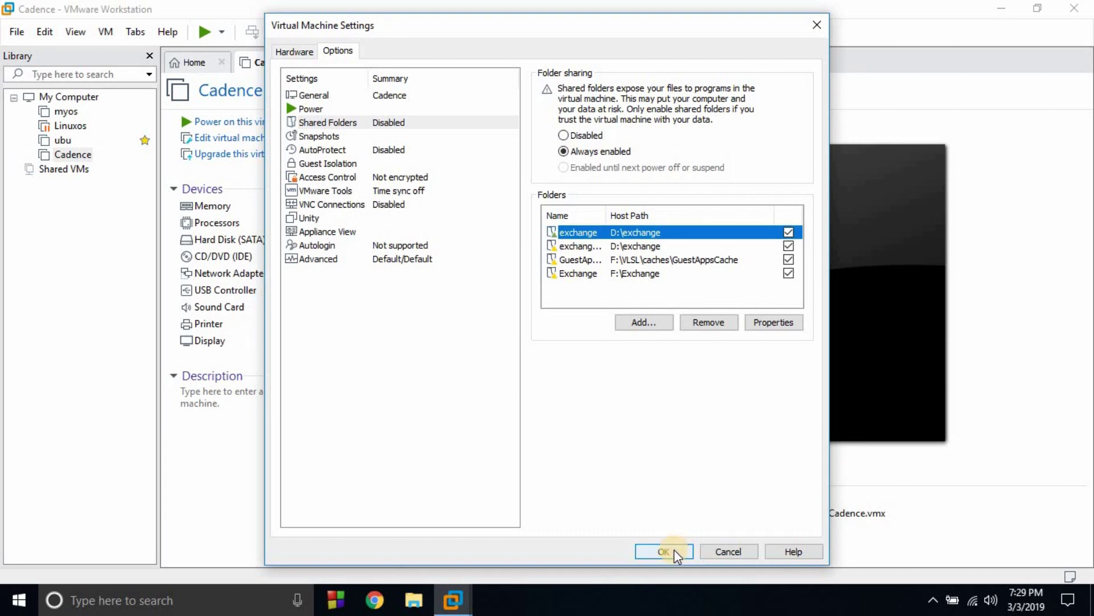
left_click(649, 325)
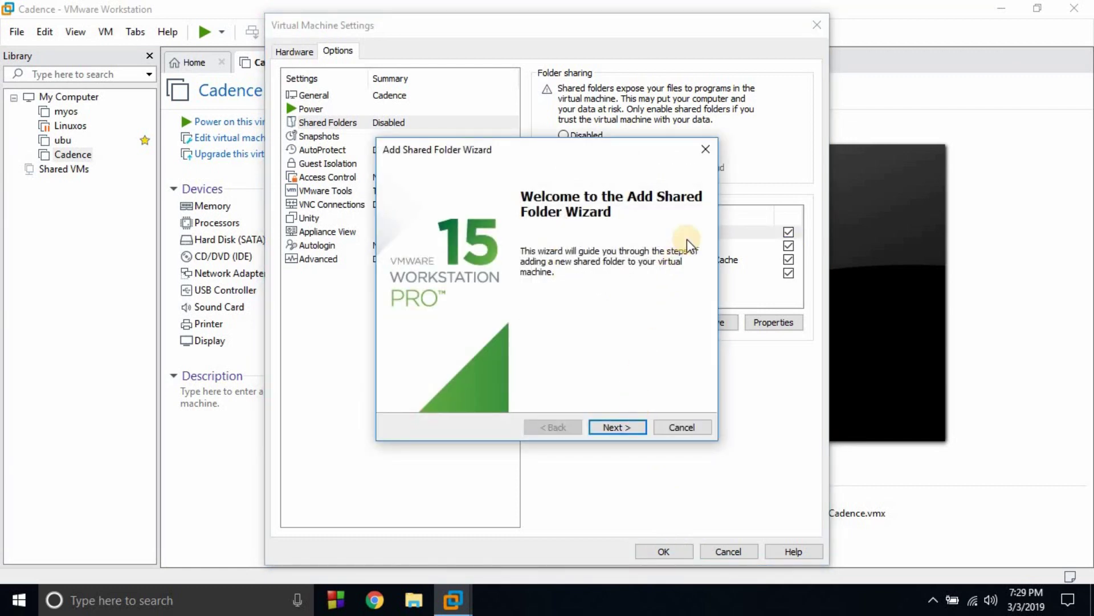
left_click(706, 150)
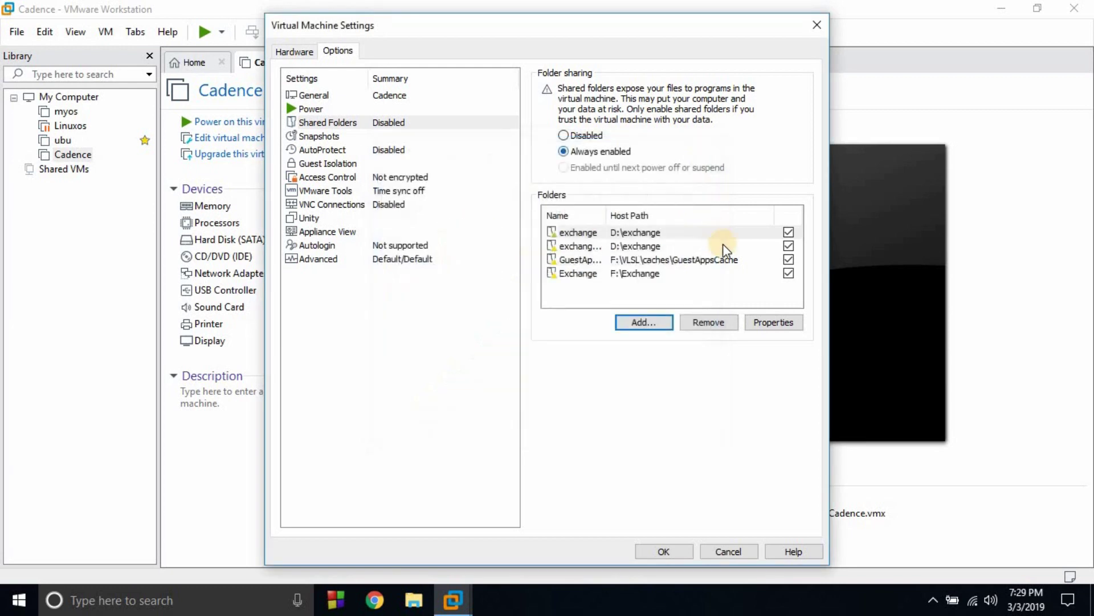
left_click(788, 232)
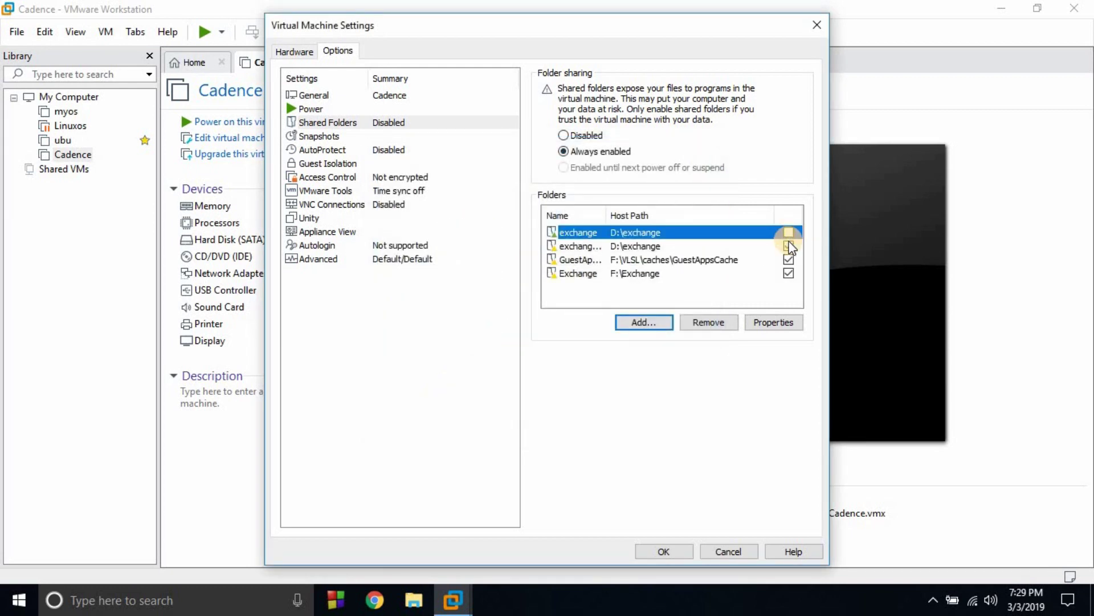
left_click(789, 245)
Start adding a shared folder to the virtual machine and choose New Volume (H:) as its host path.
left_click(662, 326)
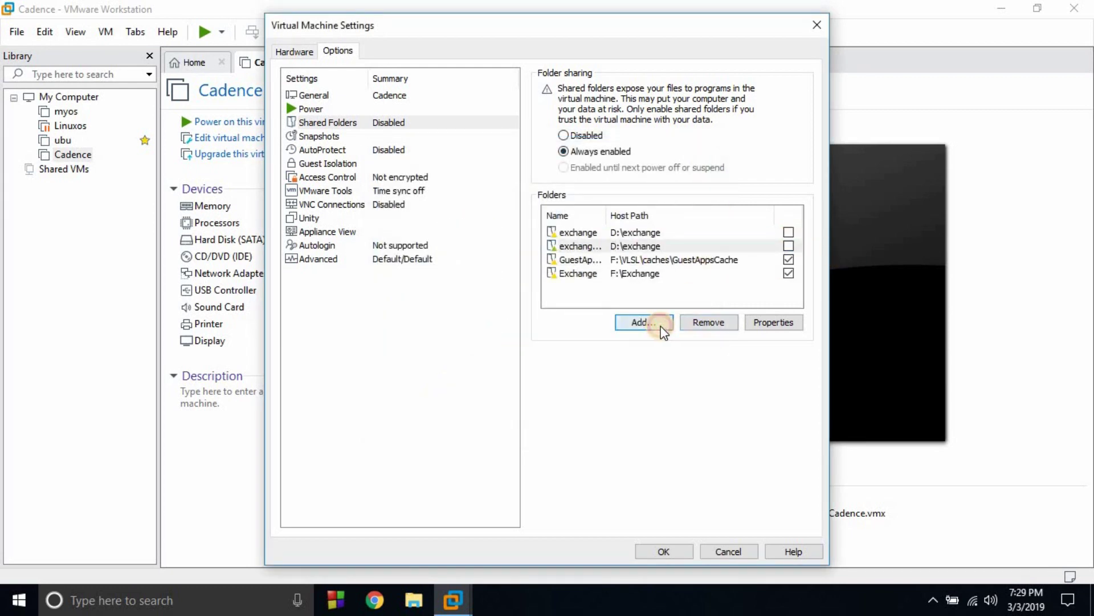
left_click(618, 427)
left_click(674, 237)
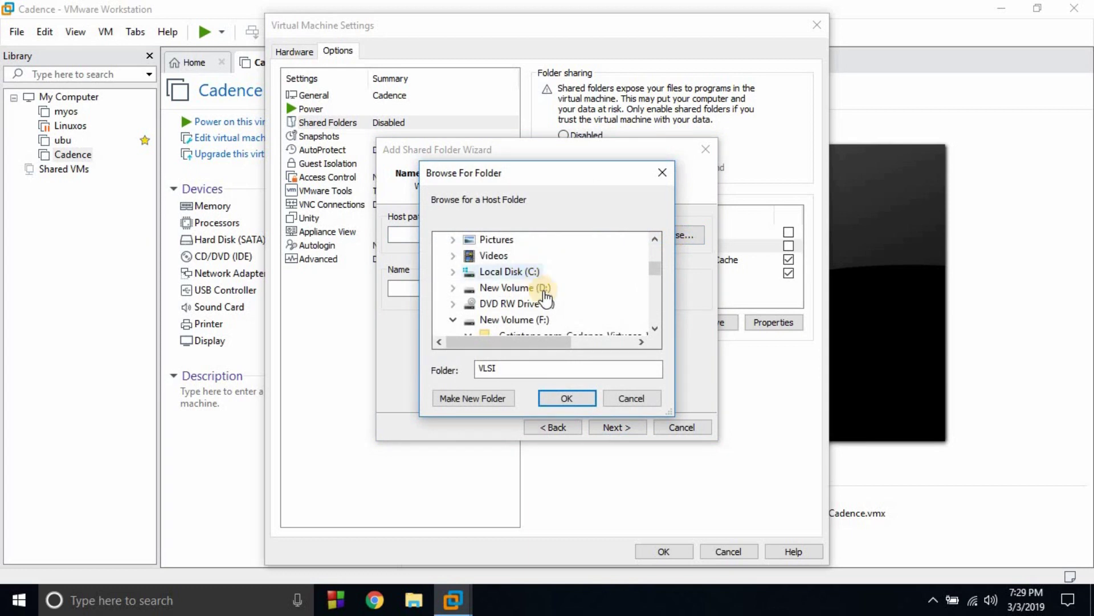
left_click(525, 321)
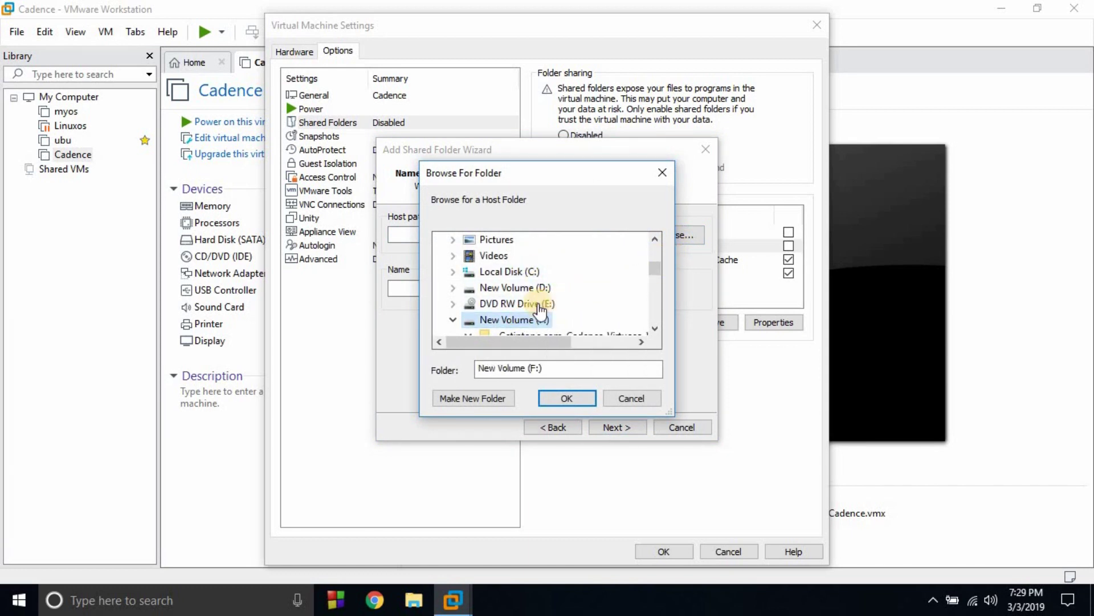
left_click_drag(659, 272, 652, 309)
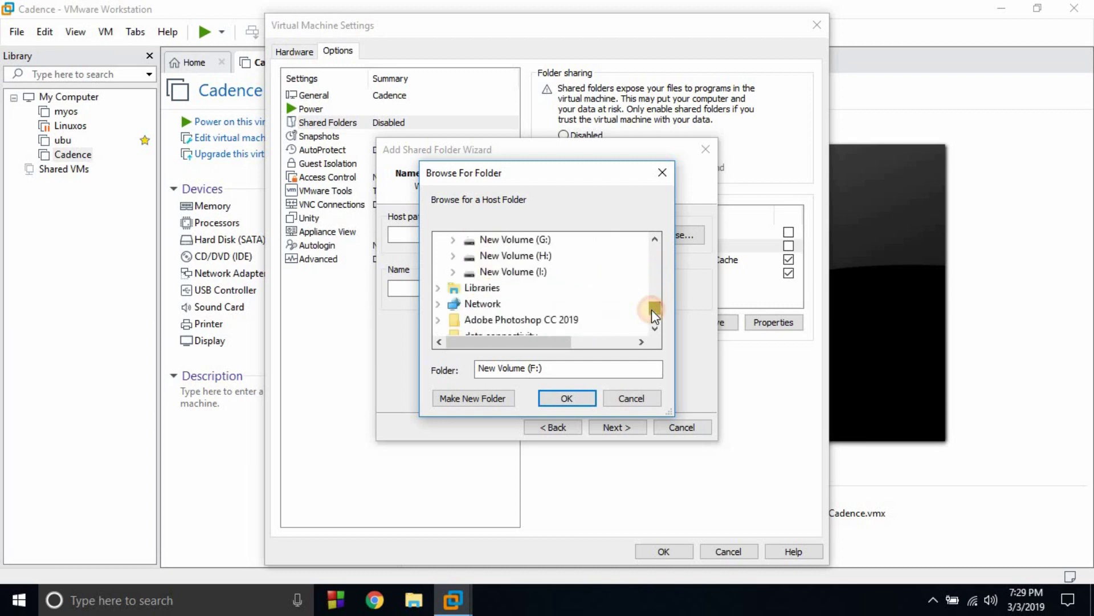
left_click(527, 256)
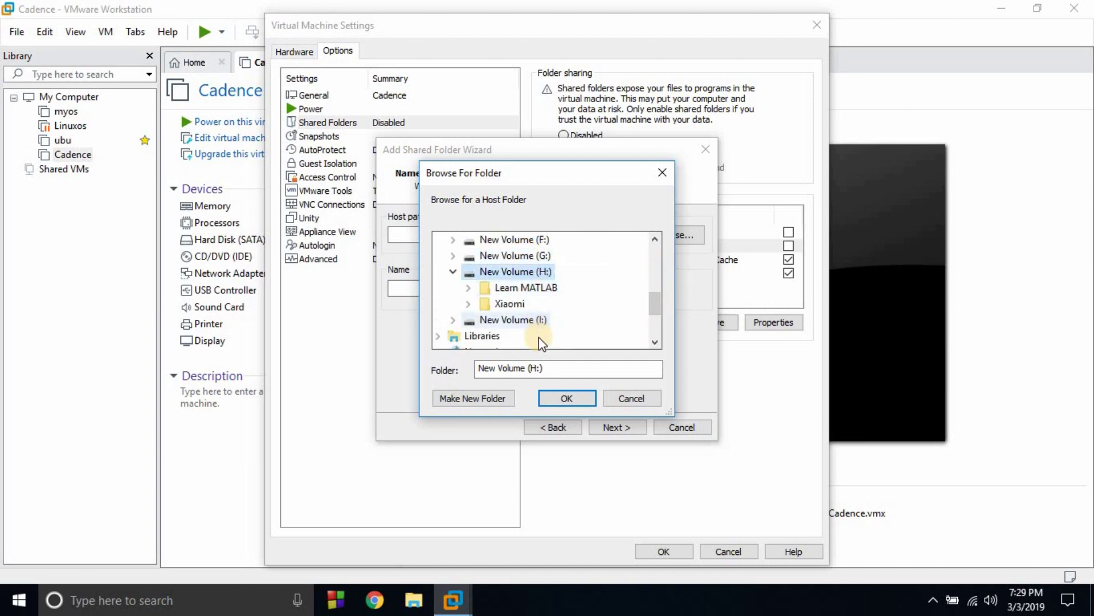
left_click(568, 399)
left_click(569, 399)
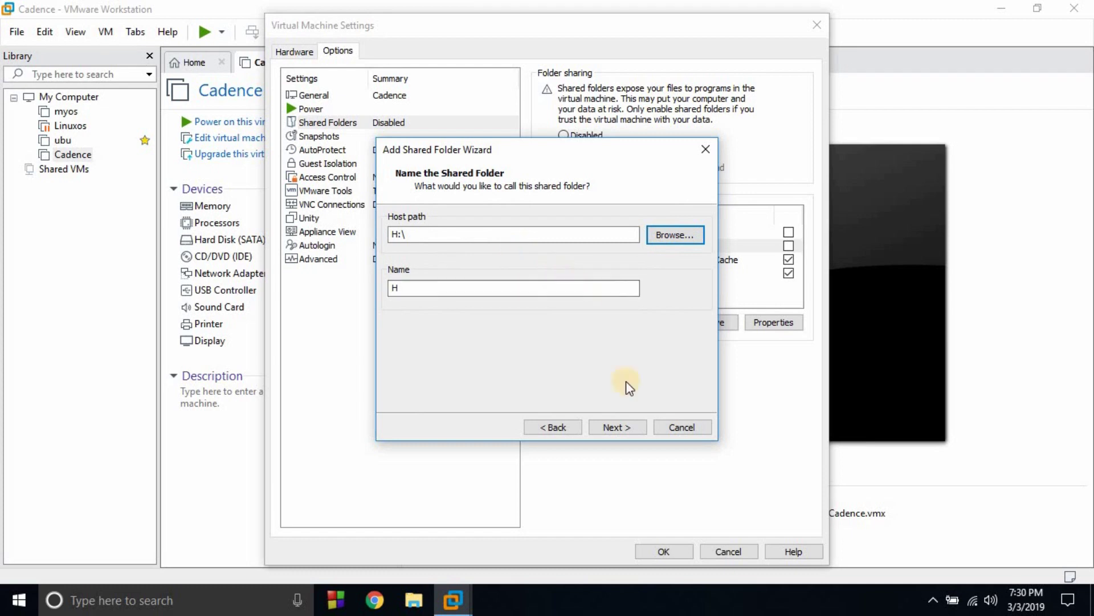
Name the H:\ shared folder vlsi, finish adding it as an enabled share, and save the virtual machine settings.
left_click(618, 428)
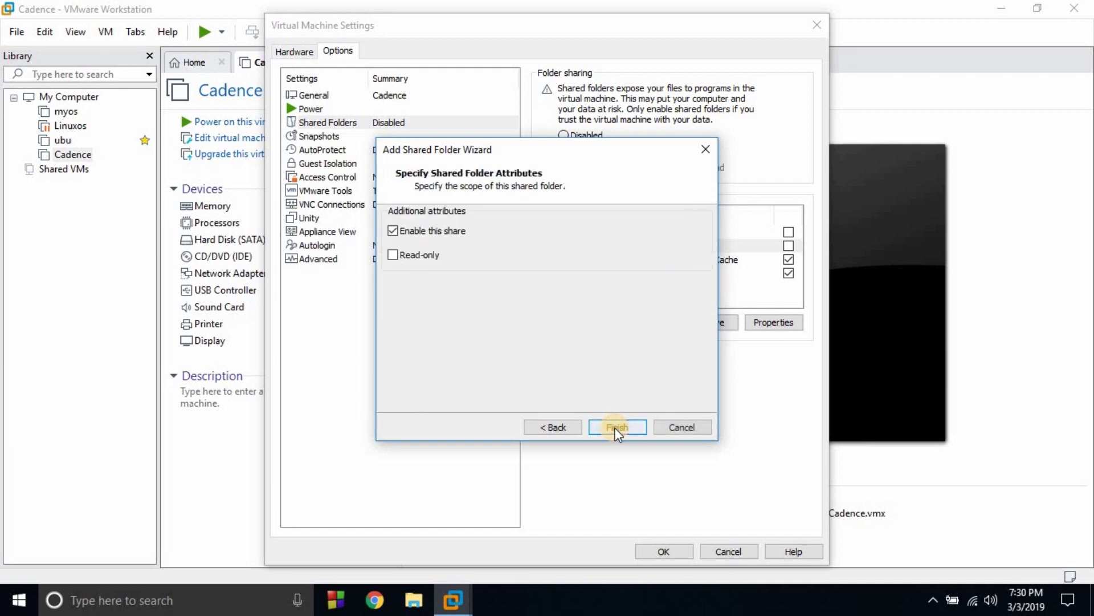
left_click(559, 426)
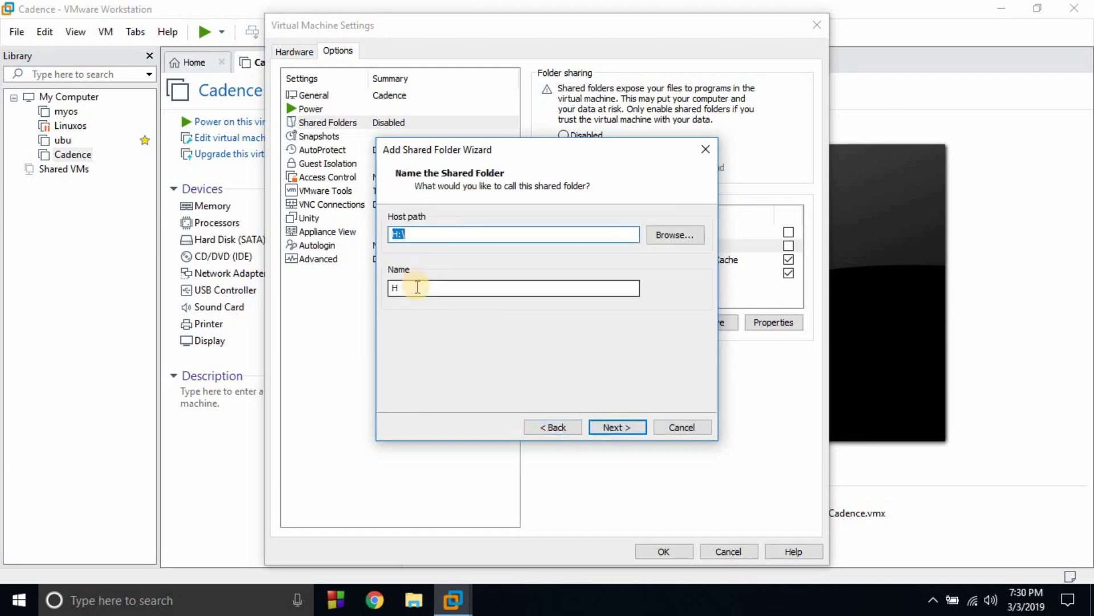
key("BackSpace")
type("v")
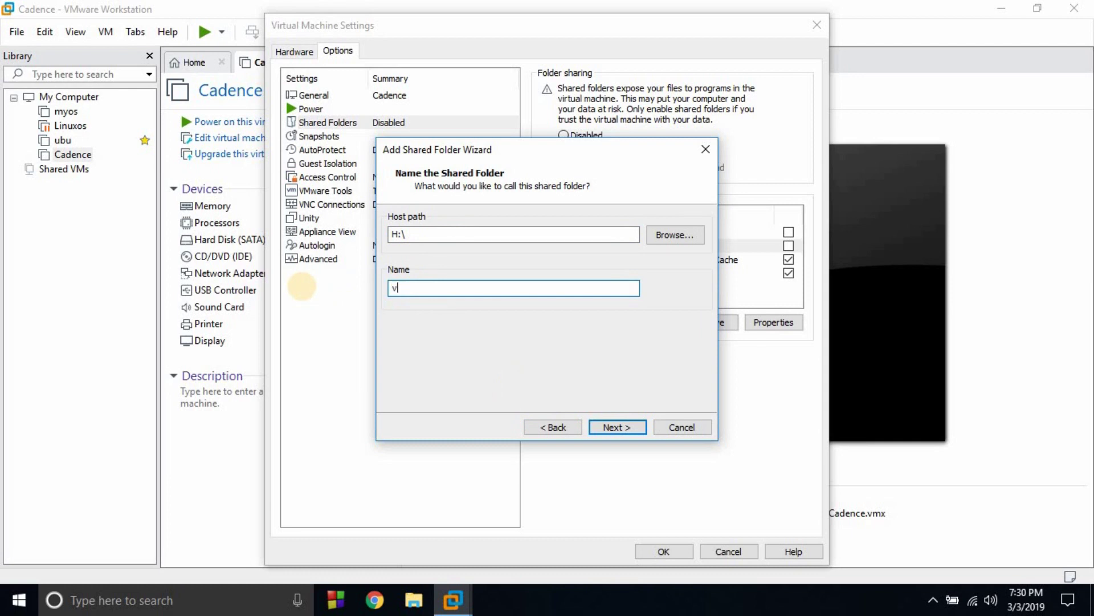
type("l")
type("i")
left_click(620, 429)
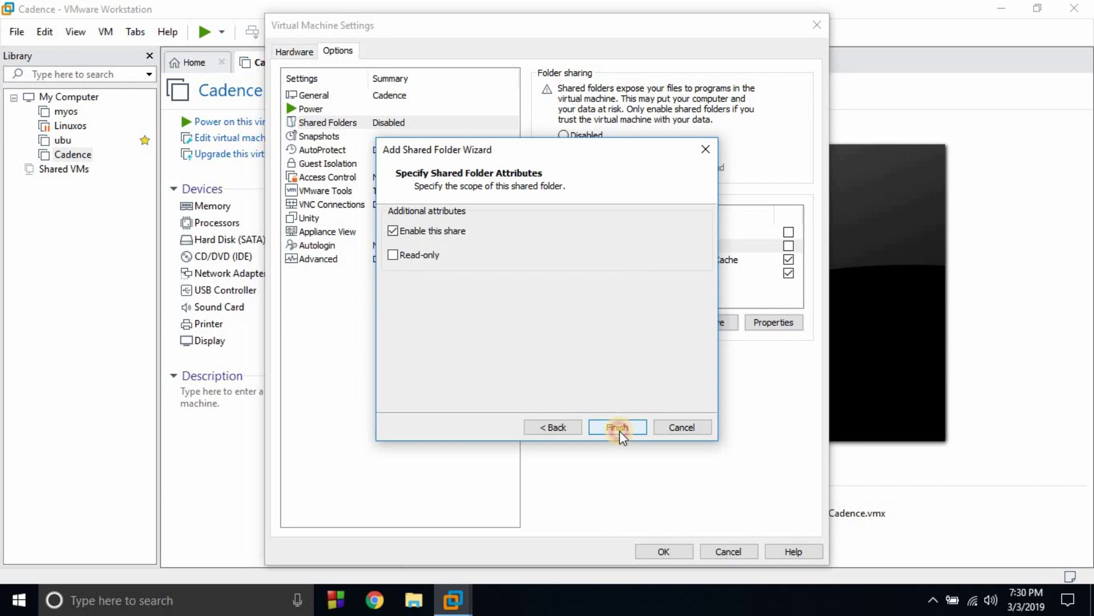
left_click(618, 427)
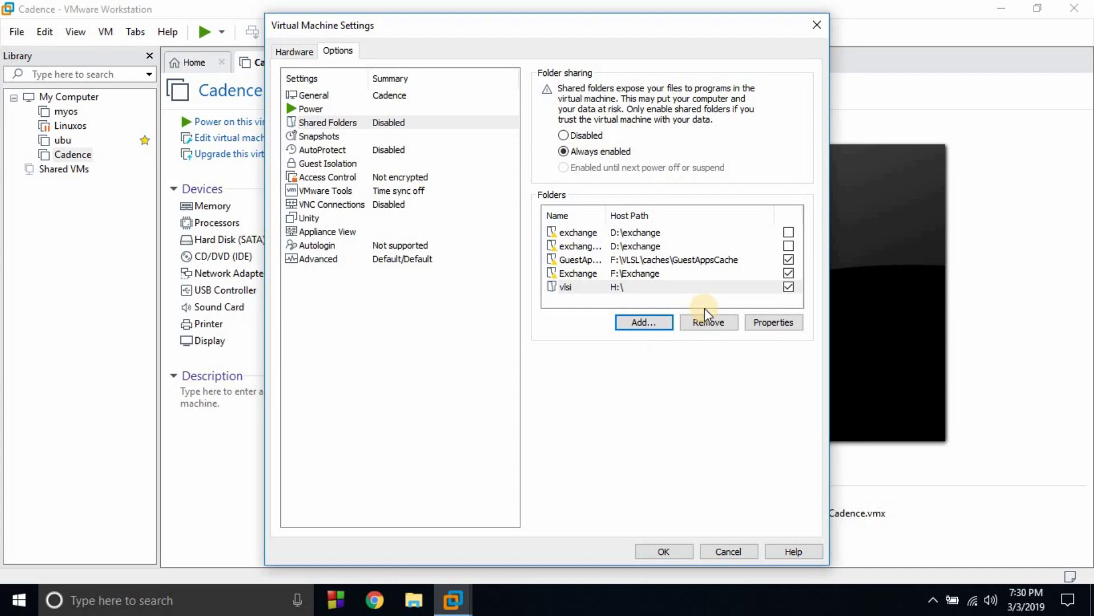
left_click(664, 549)
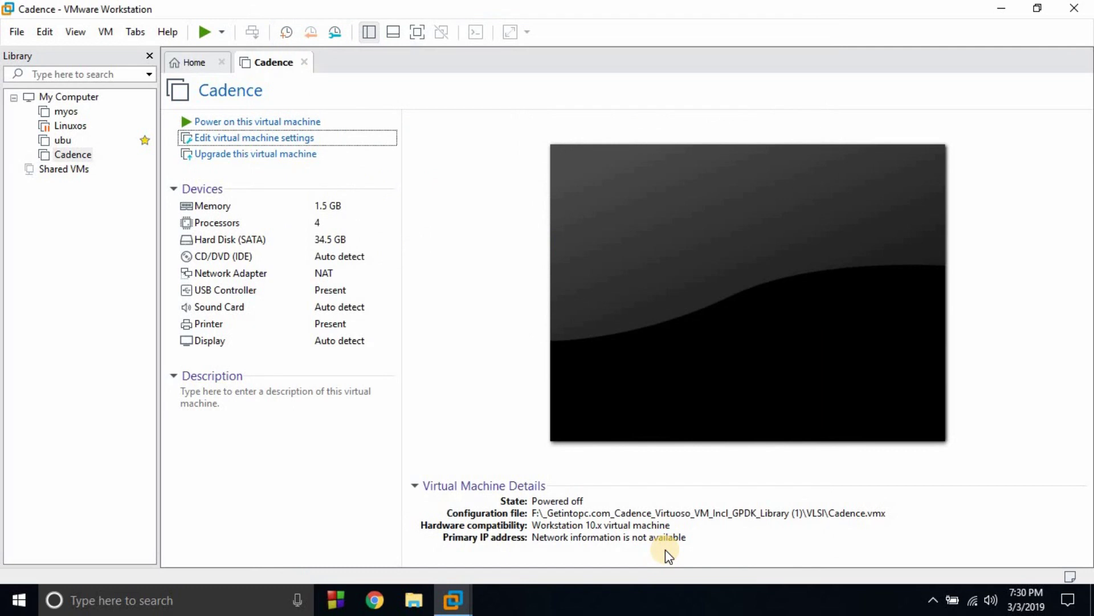
Power on the Cadence virtual machine and declare that it was copied.
left_click(219, 122)
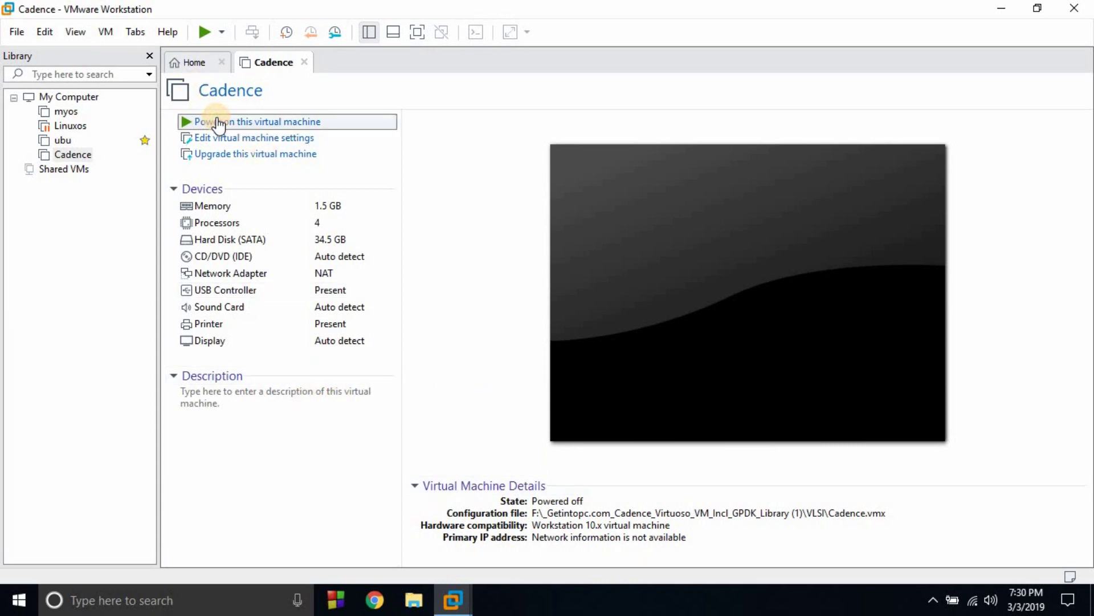
left_click(218, 121)
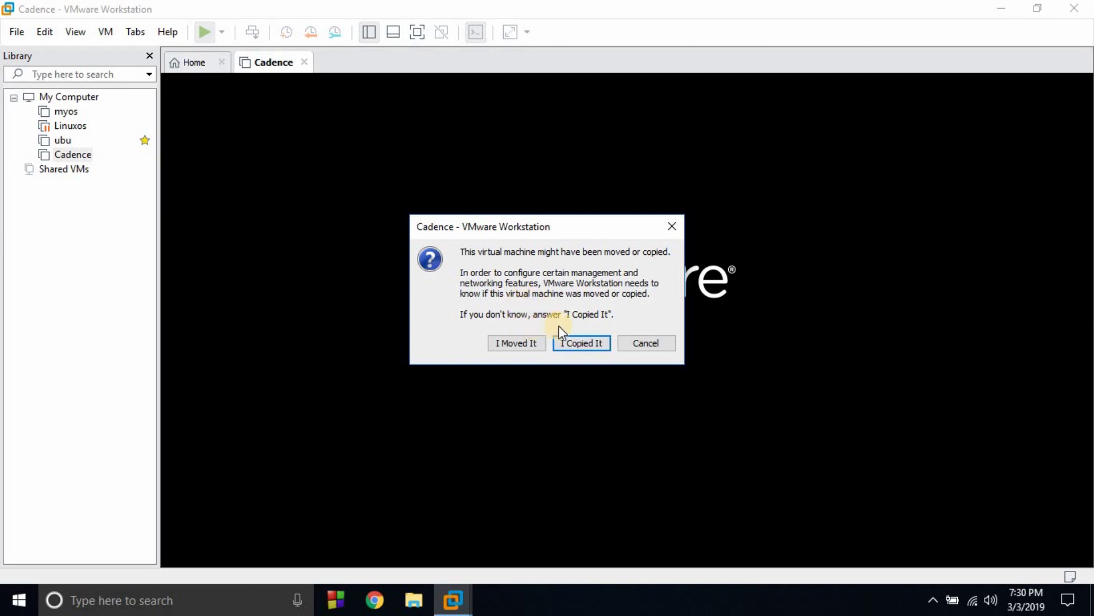
left_click(579, 340)
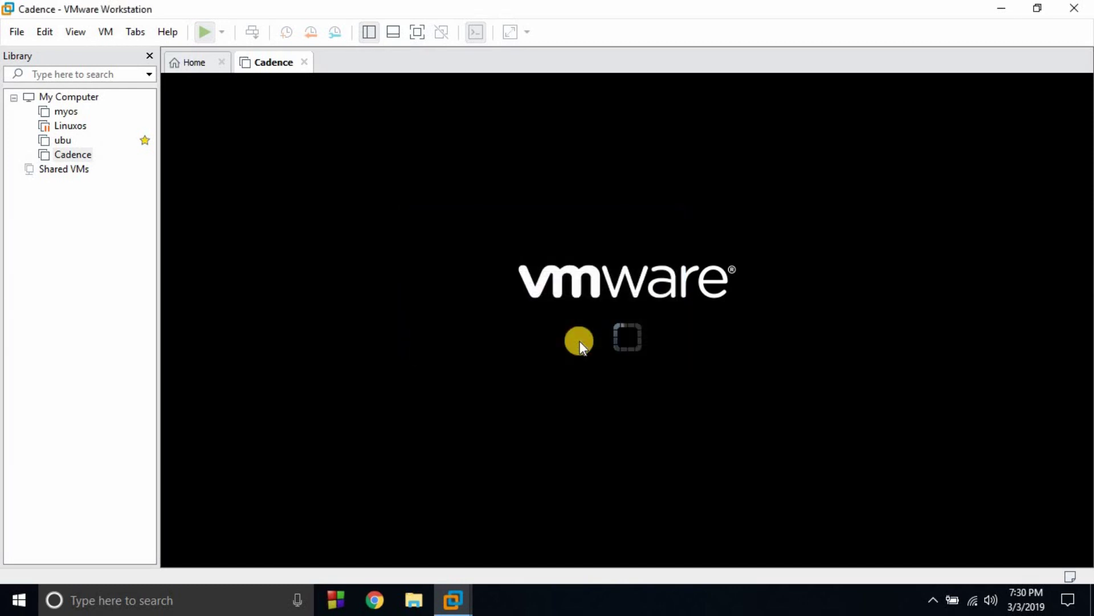